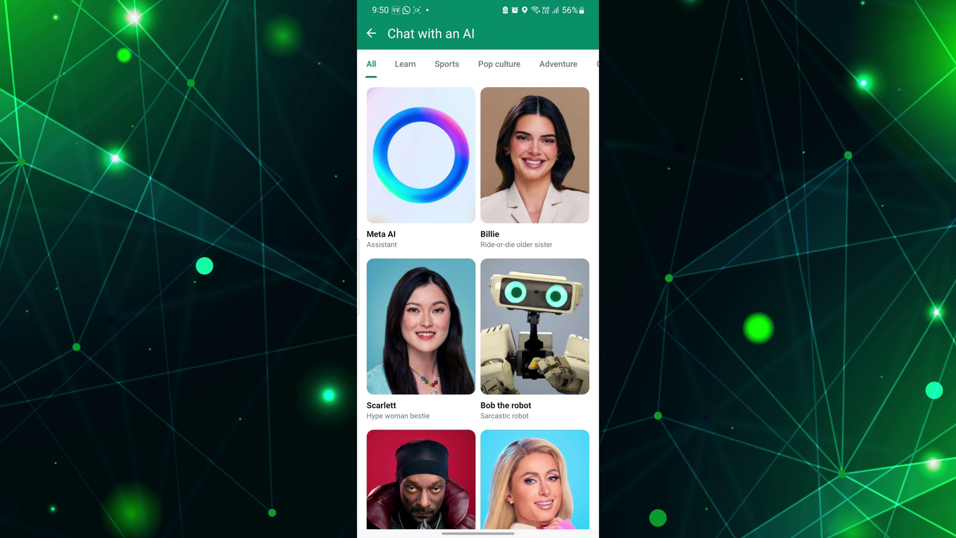
# Open the Meta AI chat and ask it for 'Today's date'.
pyautogui.click(421, 154)
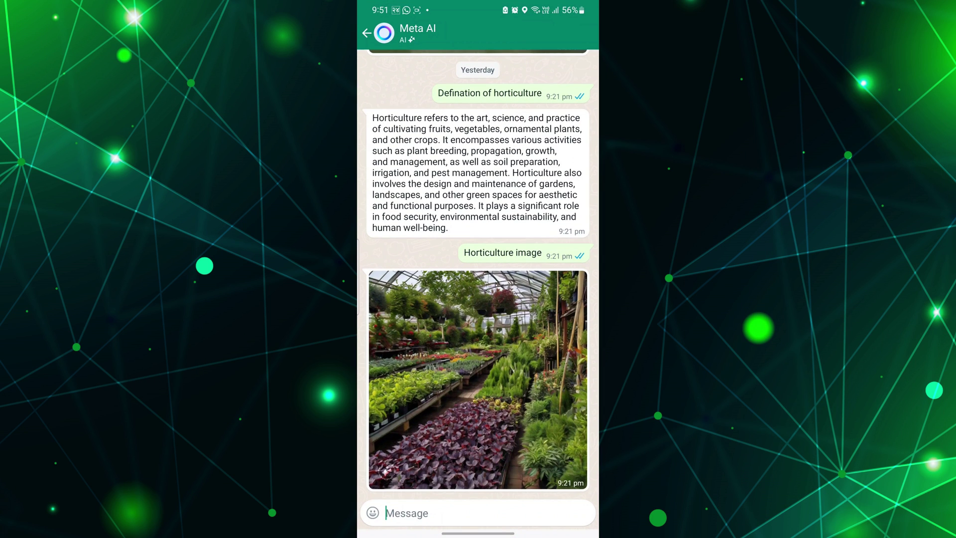
pyautogui.click(448, 513)
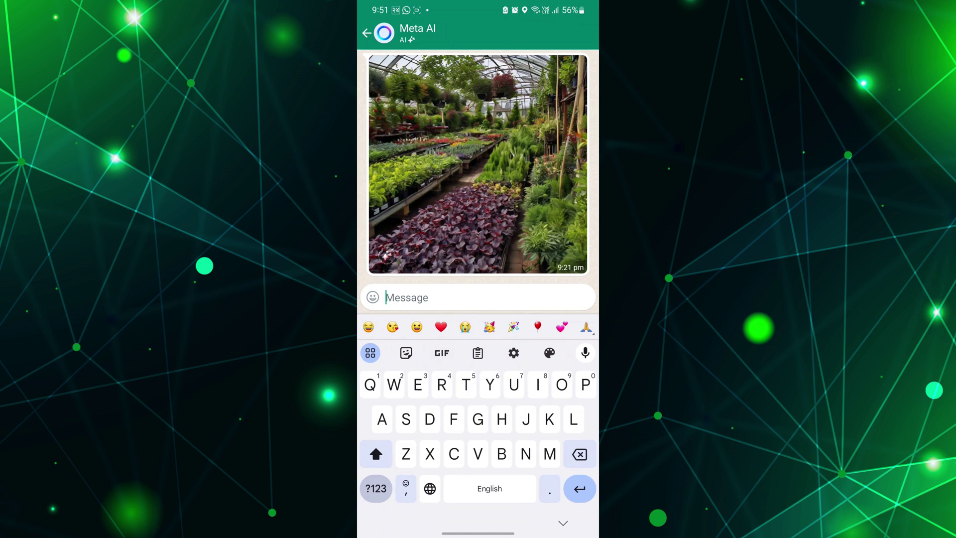
pyautogui.write('Today date')
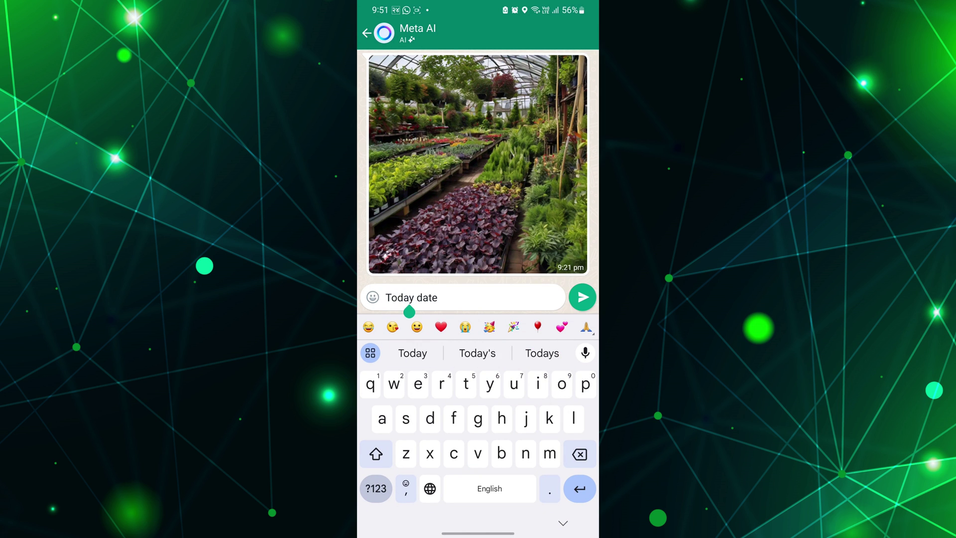
pyautogui.click(477, 353)
pyautogui.click(582, 298)
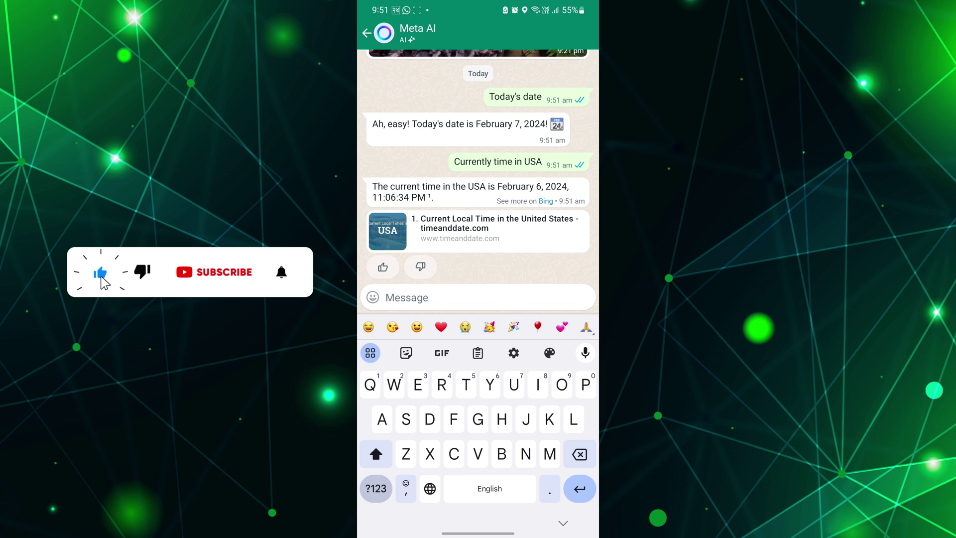
pyautogui.click(563, 523)
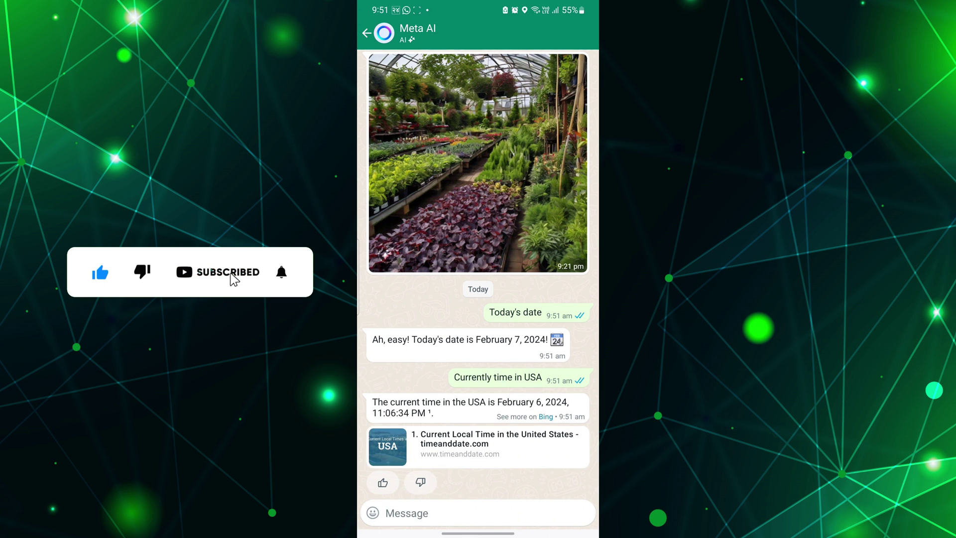
# Ask Meta AI 'When was FiFa established'.
pyautogui.click(448, 513)
pyautogui.write('When was ')
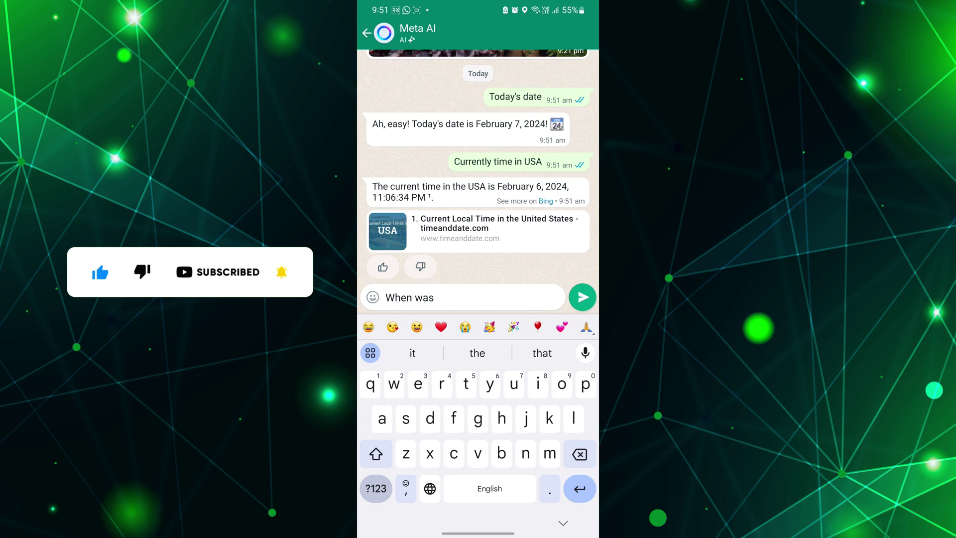
pyautogui.write('FiFa established')
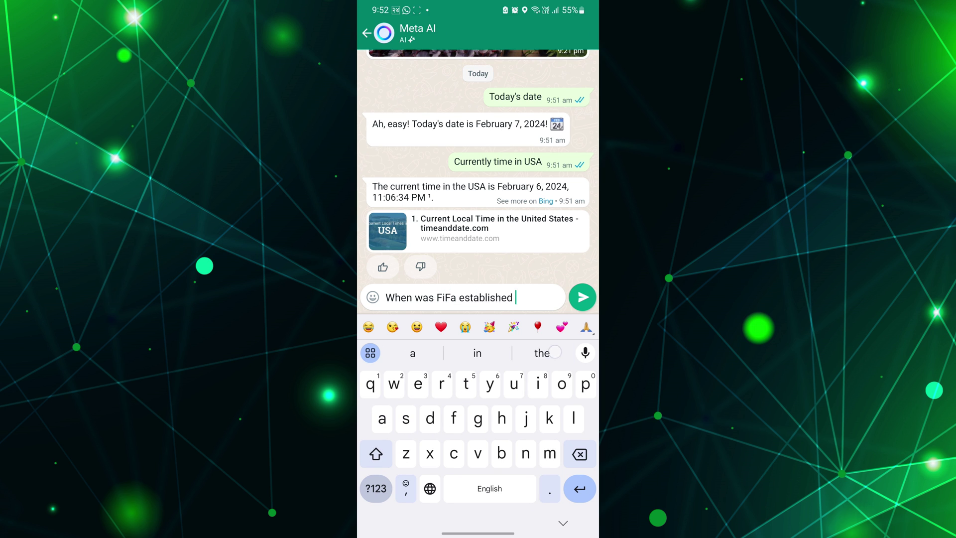
pyautogui.click(582, 297)
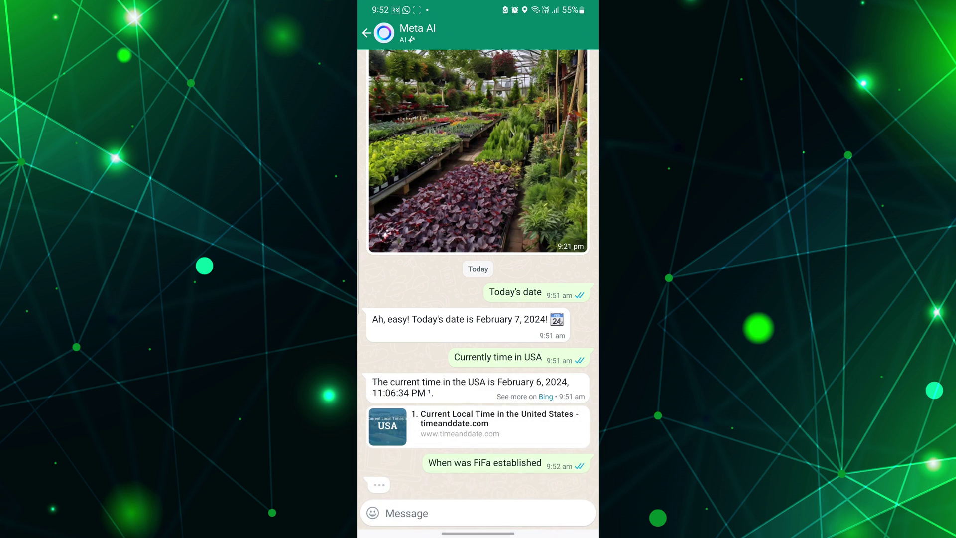
# Request a 3D image of a boy playing football, view it, then reopen the football-image chat.
pyautogui.write('Generate a 3d image of a boy playing football and other following him')
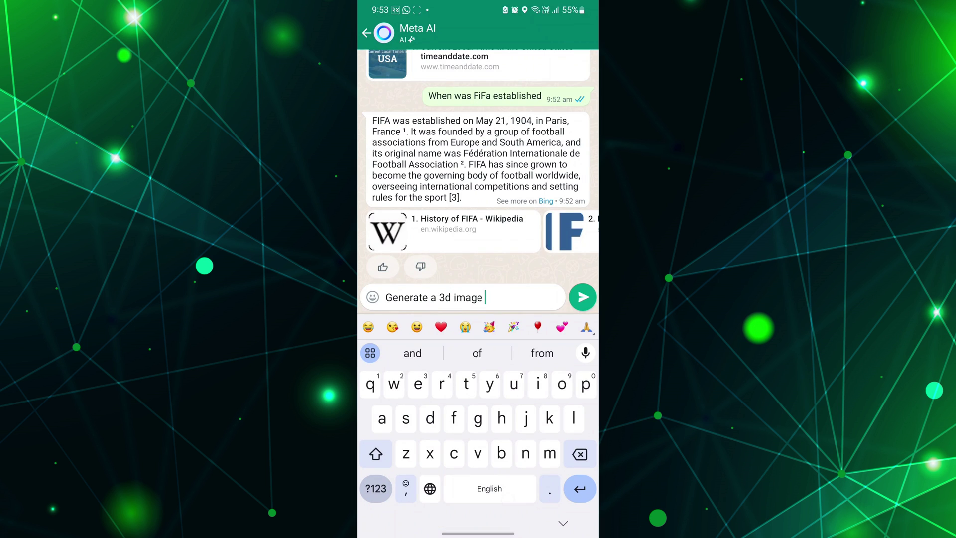
pyautogui.click(581, 297)
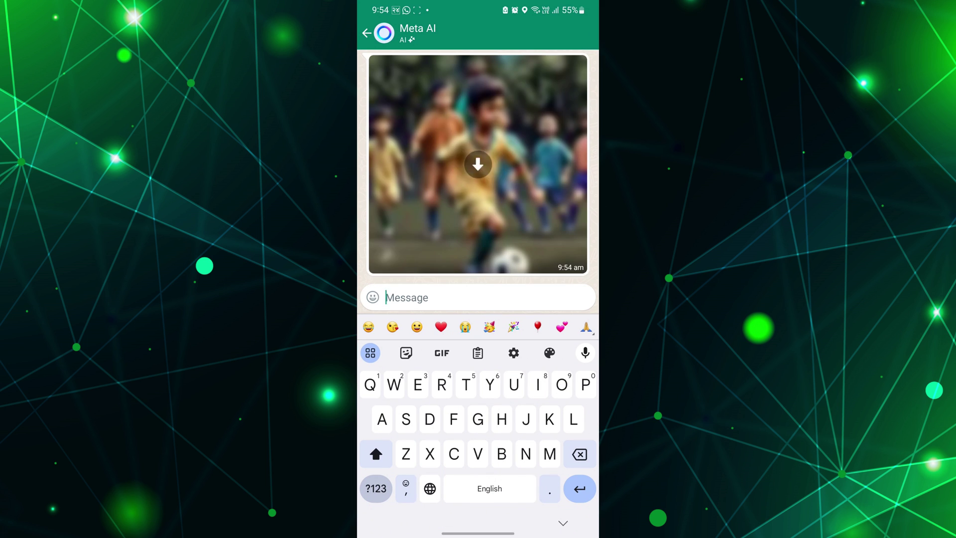
pyautogui.click(477, 376)
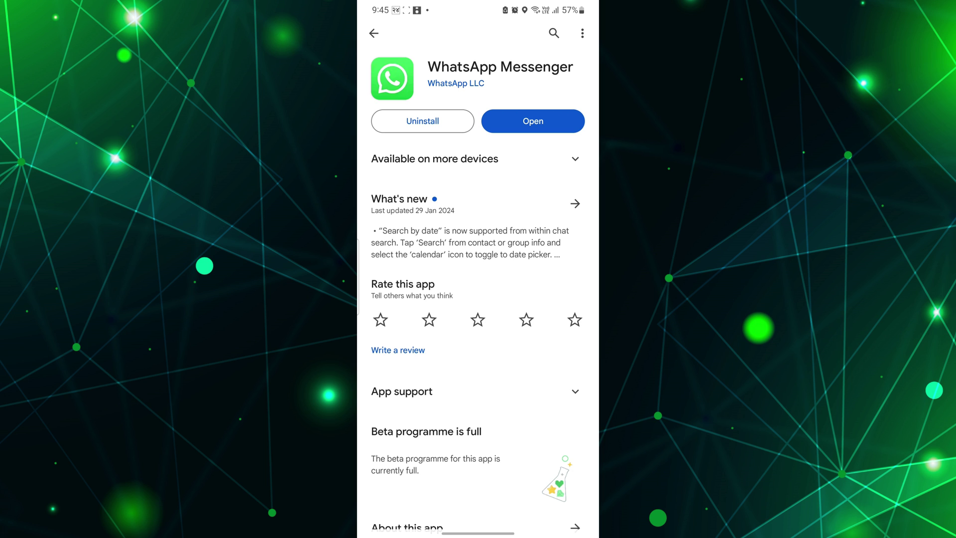
pyautogui.click(533, 121)
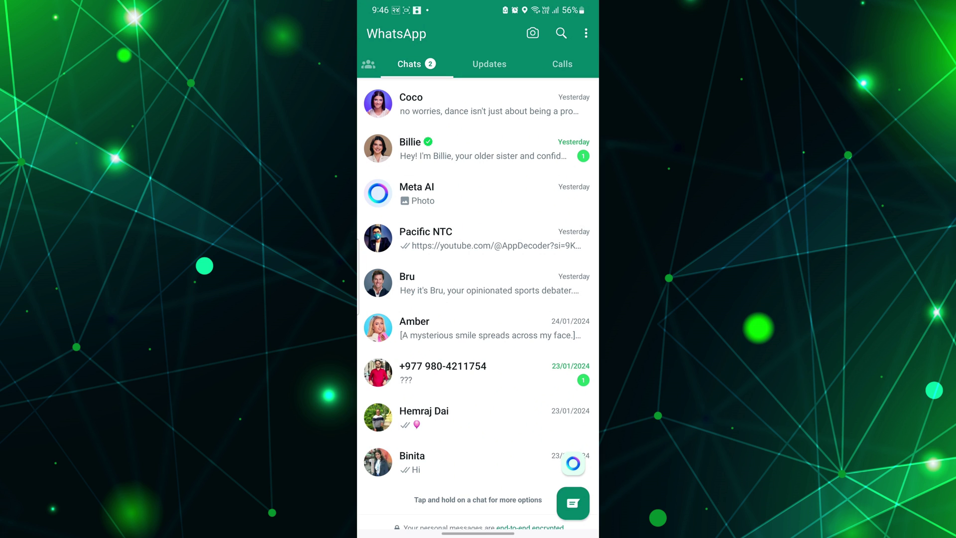
pyautogui.click(478, 238)
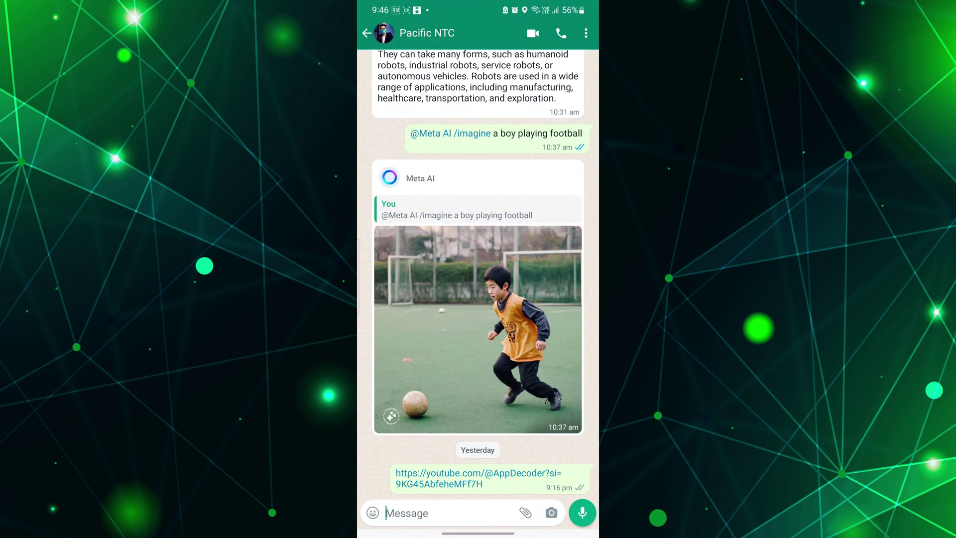
pyautogui.click(423, 513)
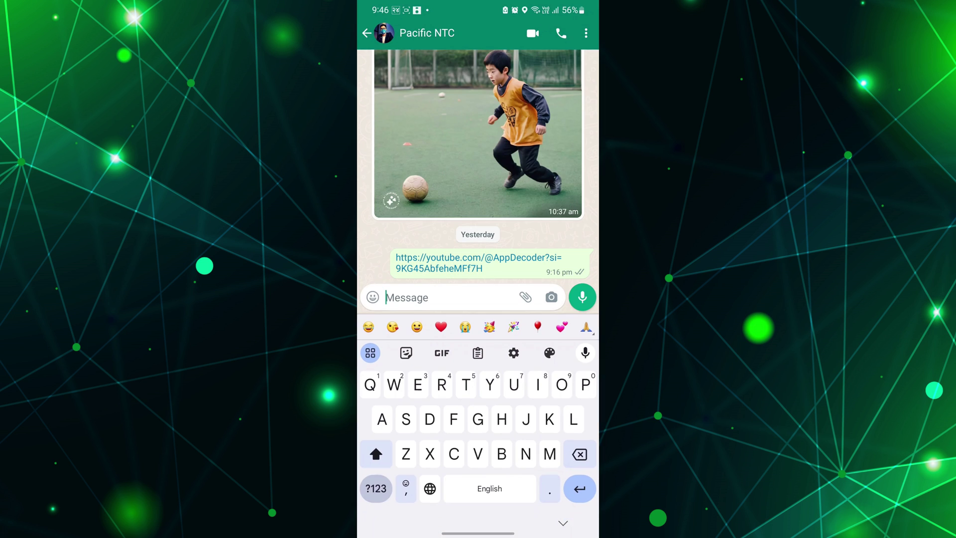
pyautogui.write('@m')
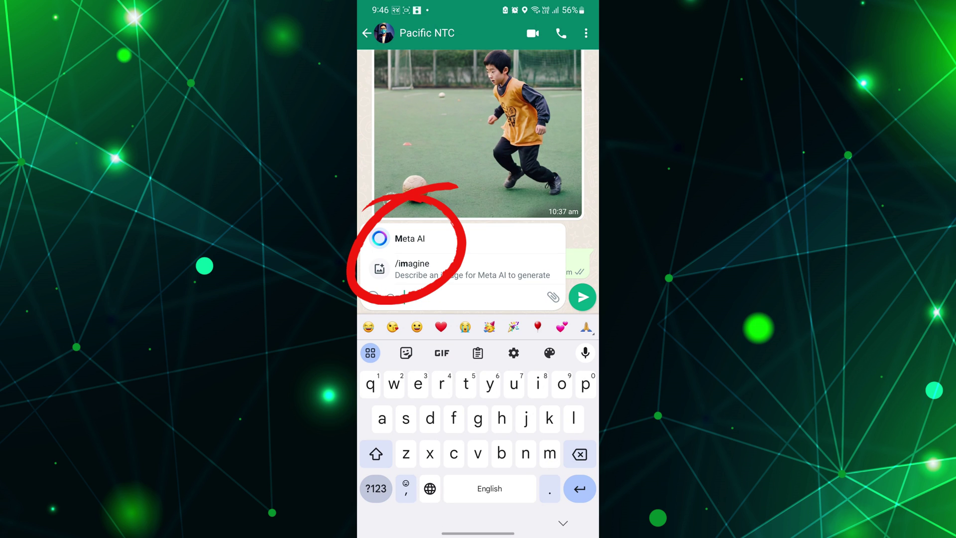
pyautogui.write('eta')
pyautogui.click(410, 238)
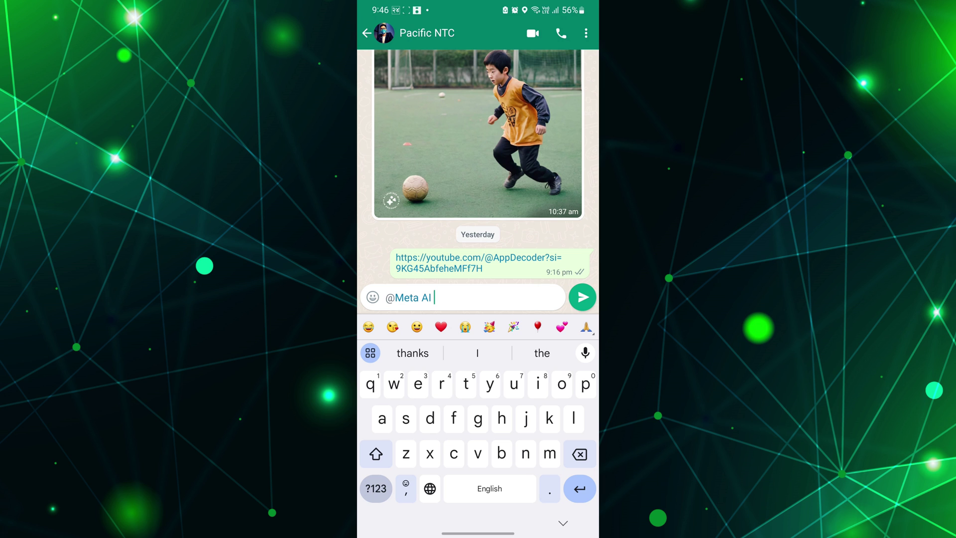
pyautogui.click(556, 26)
pyautogui.write('who was the foun')
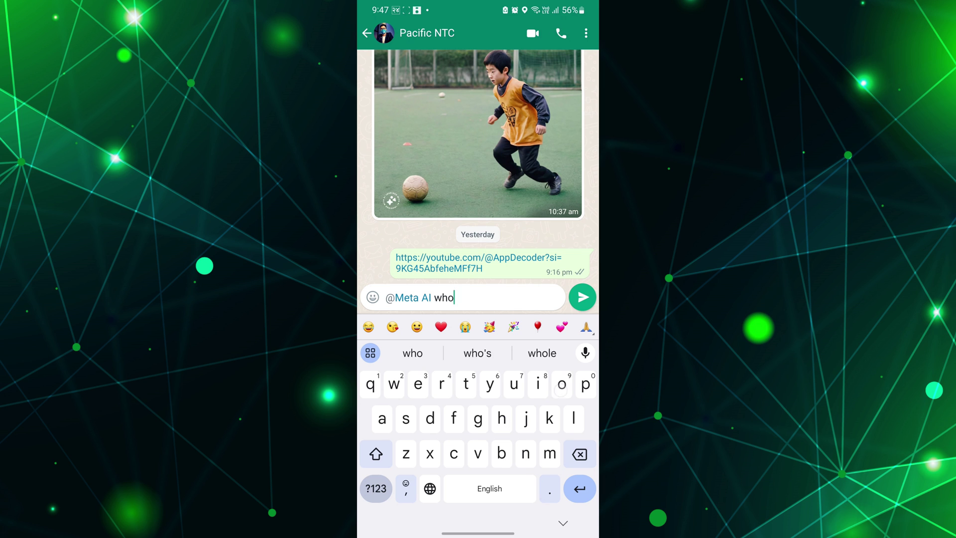
pyautogui.write('der of Facebook')
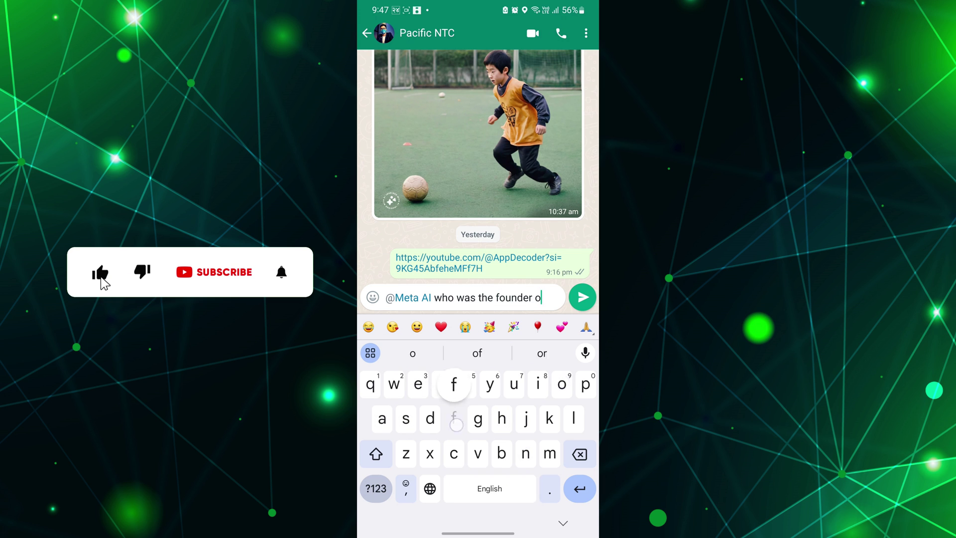
pyautogui.click(583, 297)
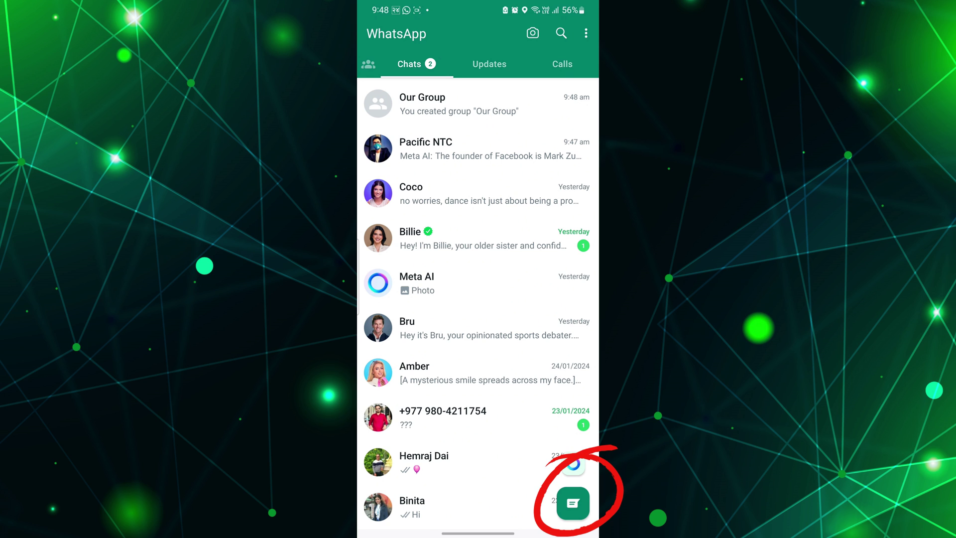
# Start a new chat from the Chats tab to bring up Select contact.
pyautogui.click(572, 502)
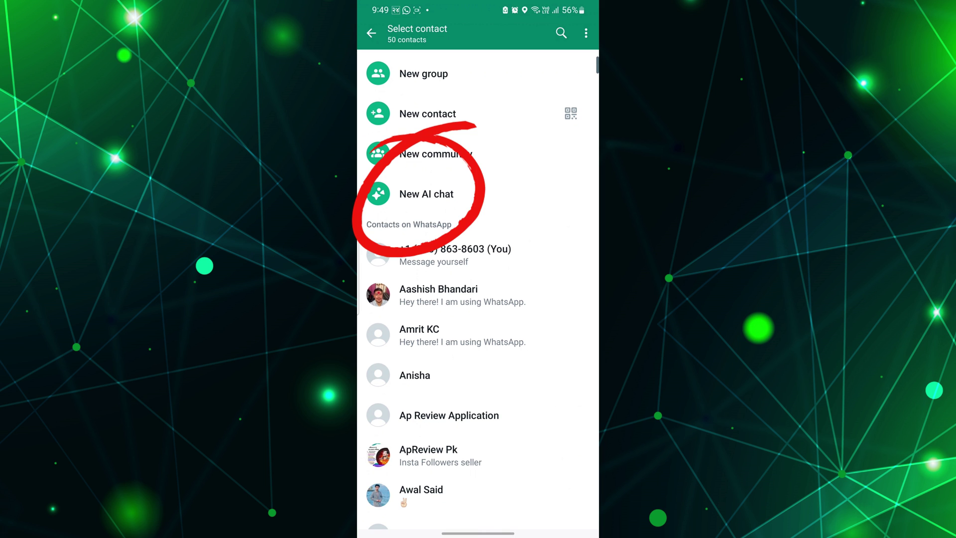
# Browse the AI characters gallery through its categories, including Learn and Food and travel.
pyautogui.click(506, 193)
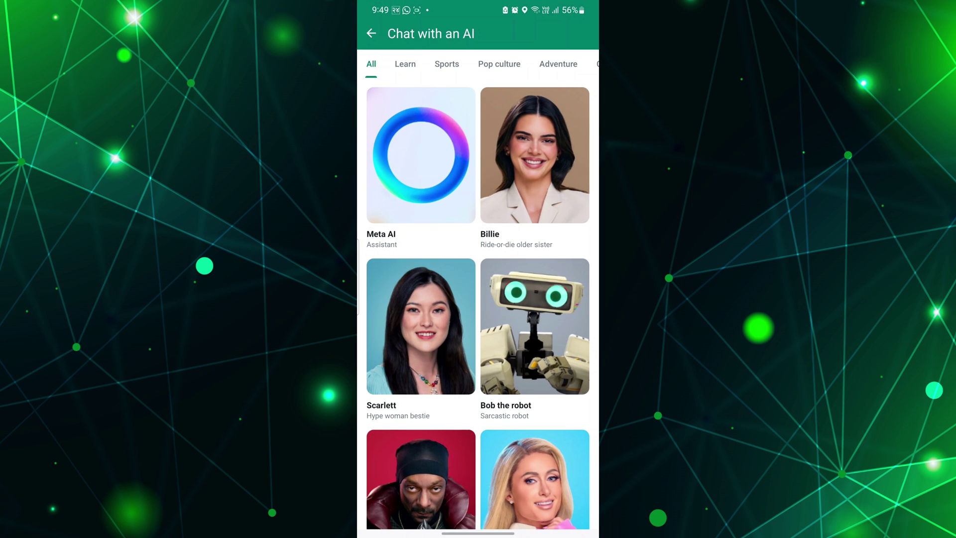
pyautogui.moveTo(548, 403); pyautogui.dragTo(423, 403)
pyautogui.moveTo(548, 403); pyautogui.dragTo(423, 403)
pyautogui.moveTo(398, 64); pyautogui.dragTo(573, 64)
pyautogui.click(405, 63)
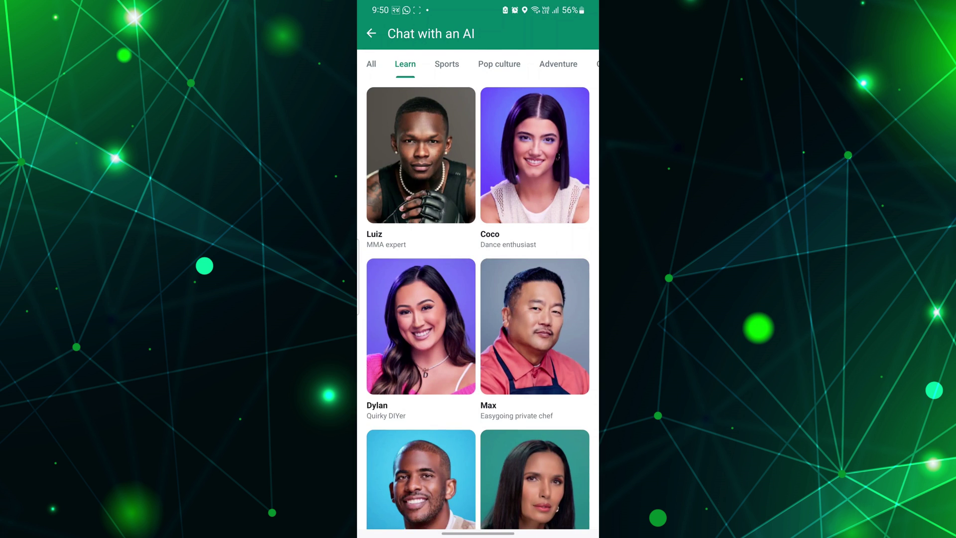
pyautogui.click(370, 64)
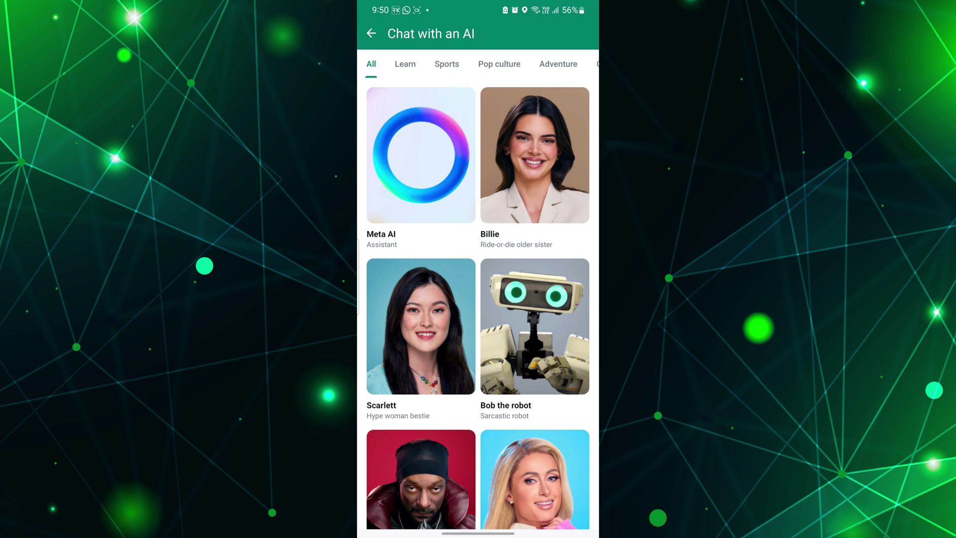
pyautogui.click(559, 134)
# Ask Meta AI 'Currently time in USA'.
pyautogui.click(420, 155)
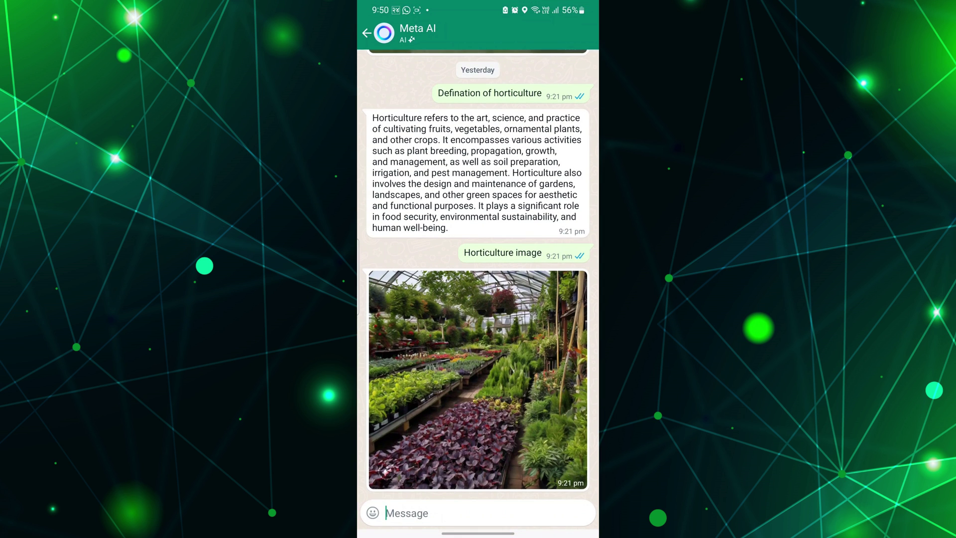
pyautogui.click(407, 512)
pyautogui.write('Currently time in ')
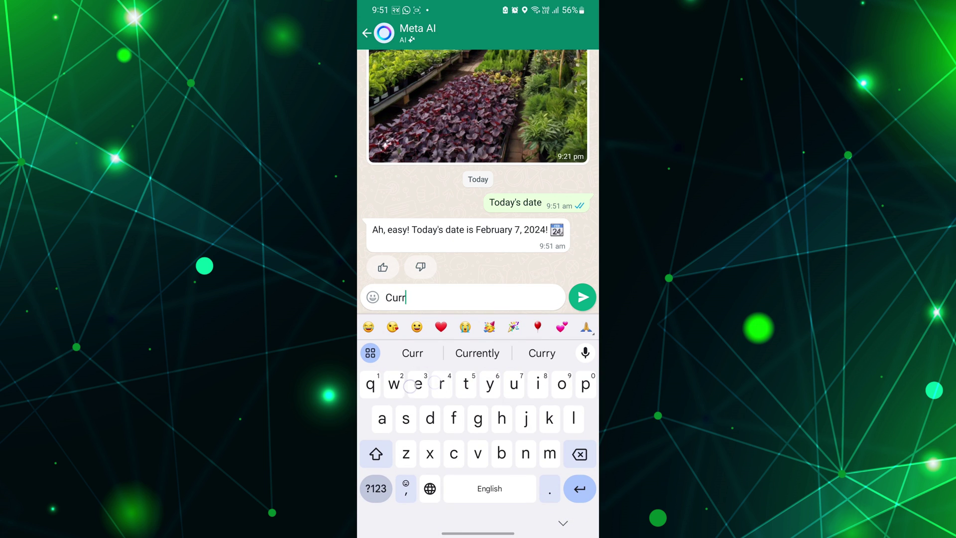
pyautogui.write('USA')
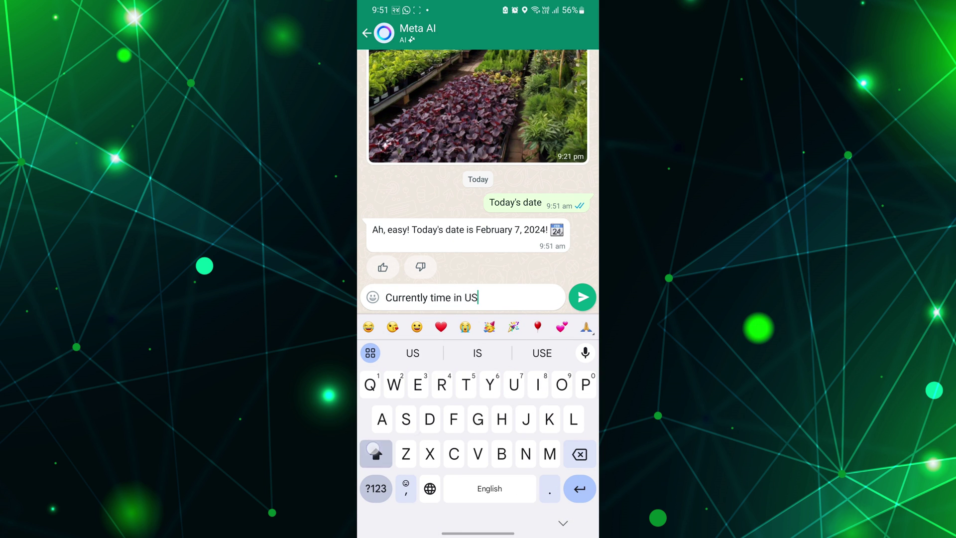
pyautogui.click(582, 297)
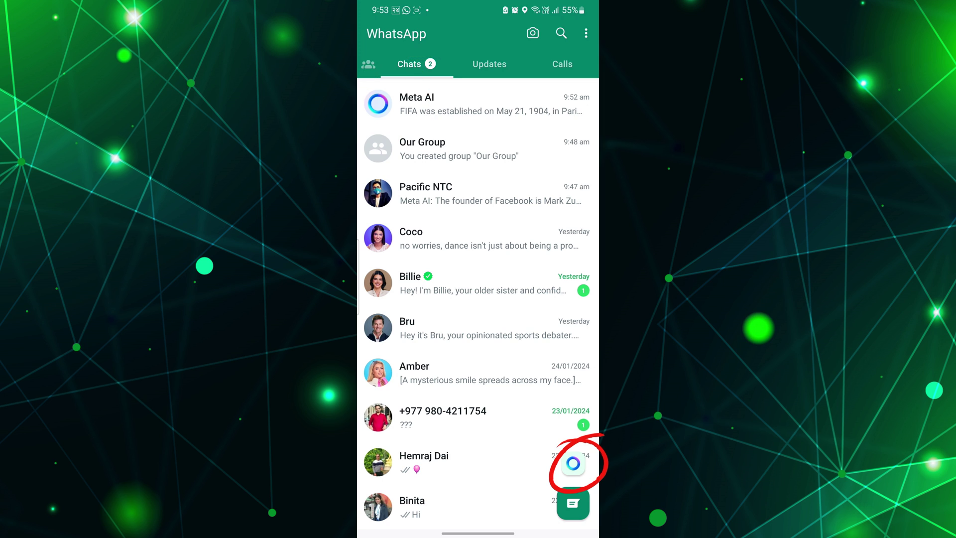
# Send Meta AI 'Generate a 3d image of a boy playing football and other following him' and open the result.
pyautogui.click(406, 525)
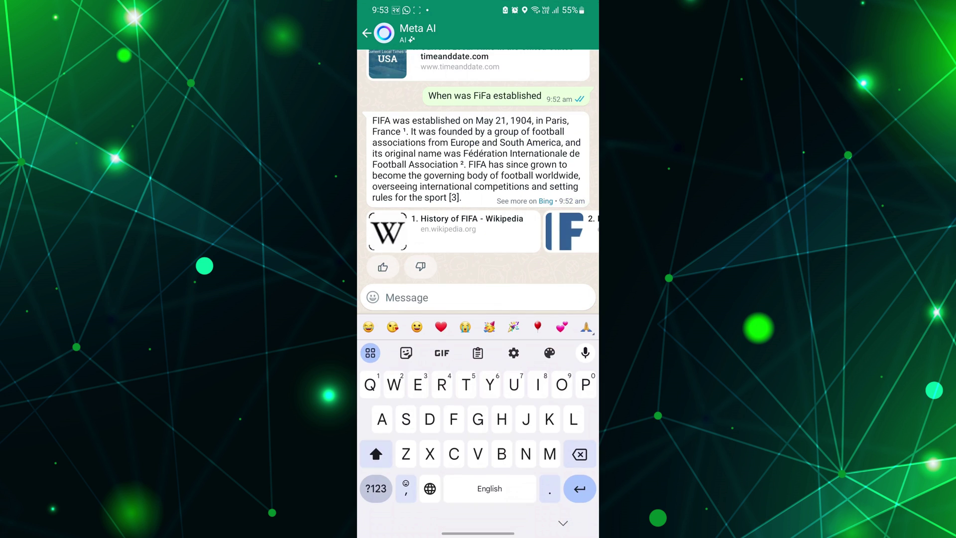
pyautogui.write('Generate a3')
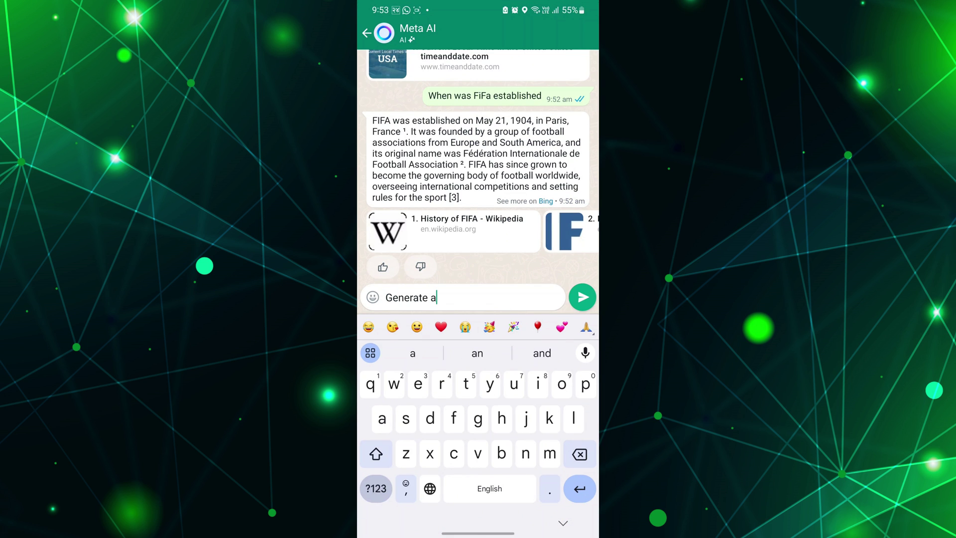
pyautogui.write('d')
pyautogui.click(434, 298)
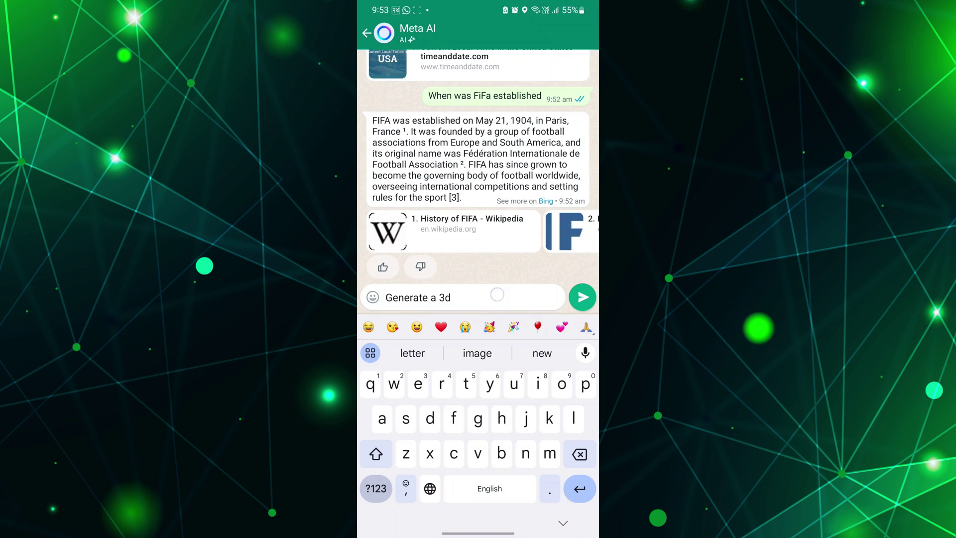
pyautogui.click(453, 298)
pyautogui.write('image of a ')
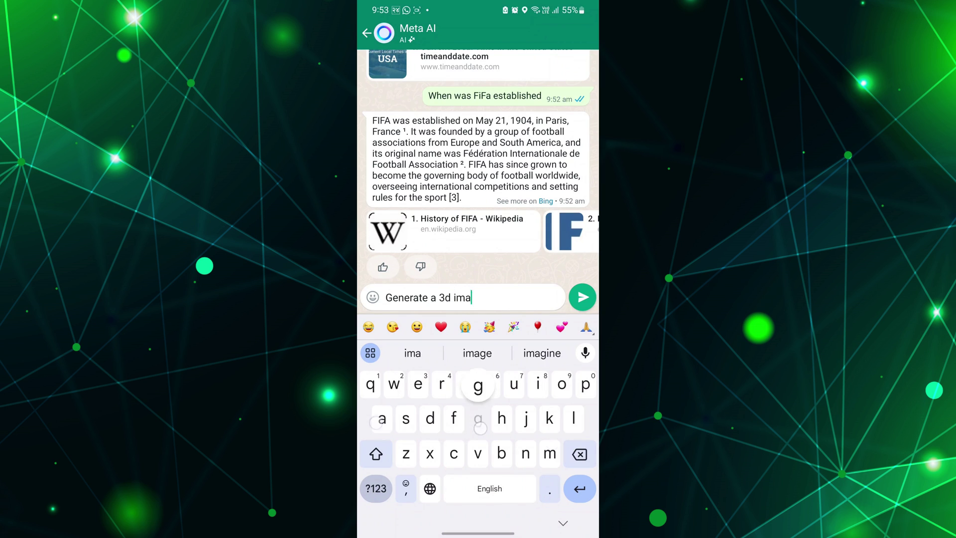
pyautogui.write('boy playing fo')
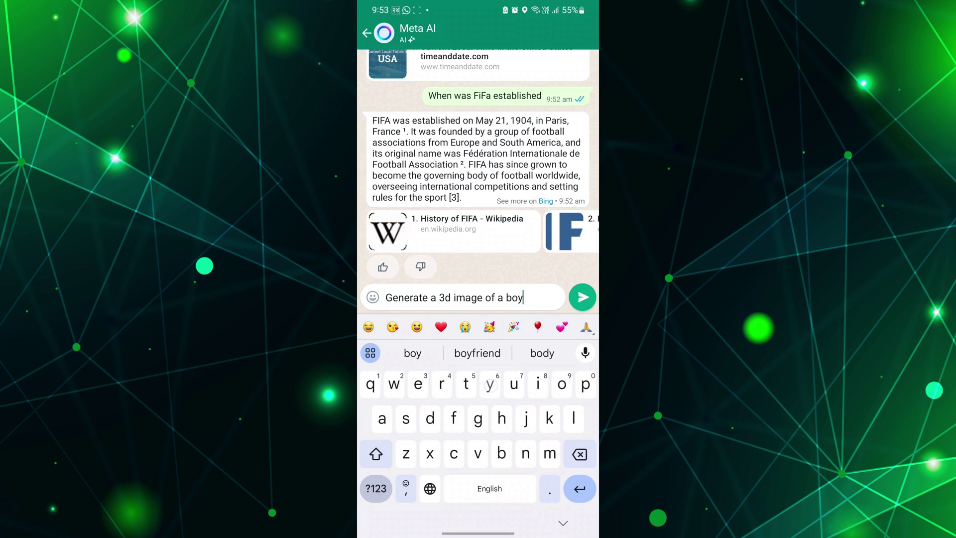
pyautogui.click(477, 353)
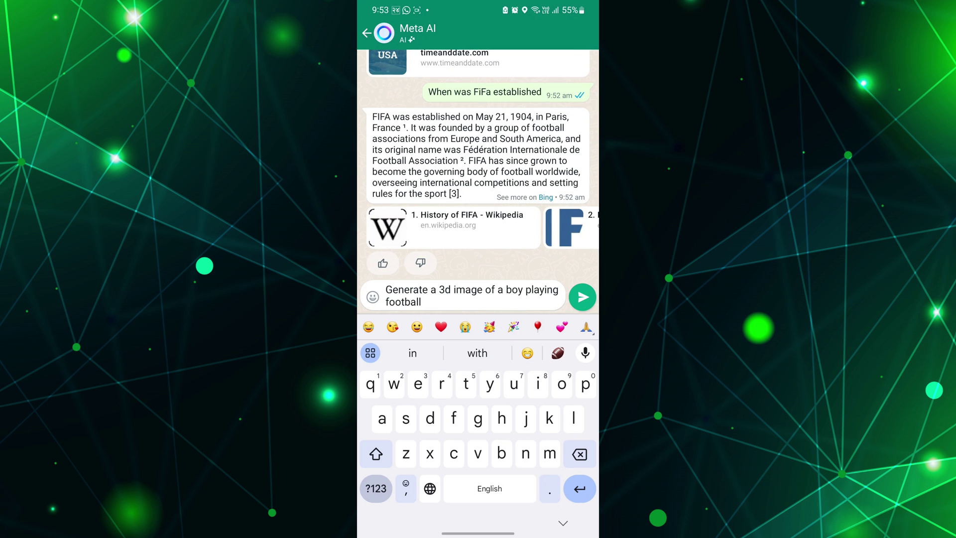
pyautogui.write('and other fol')
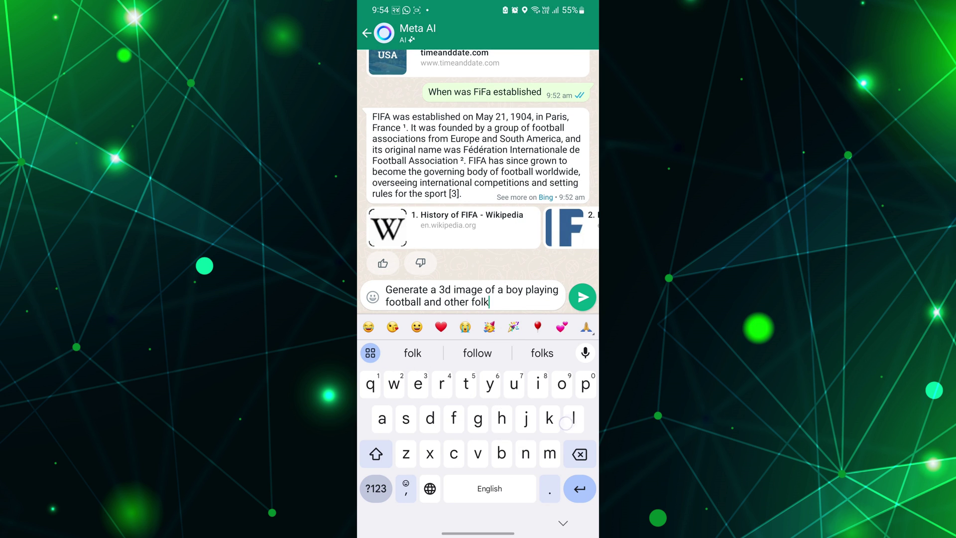
pyautogui.write('lowing him')
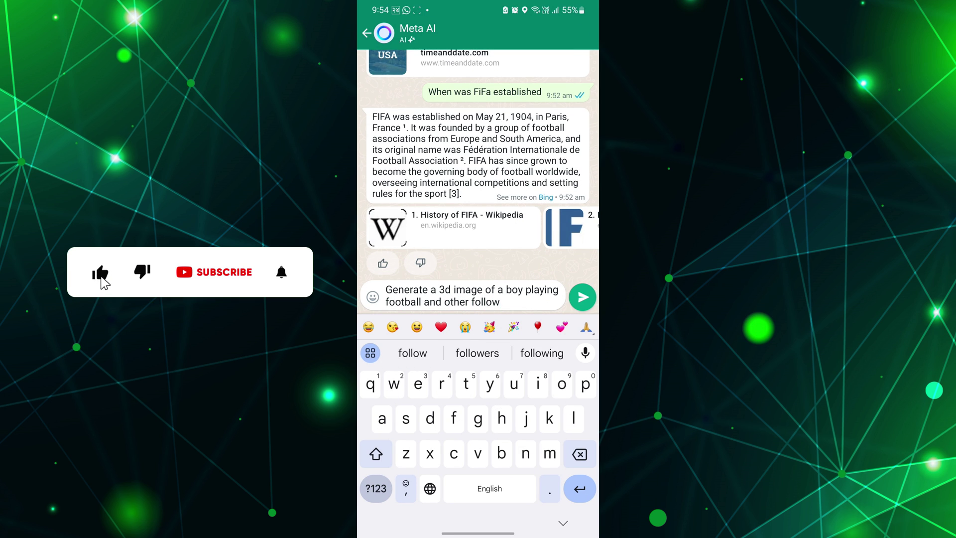
pyautogui.click(583, 297)
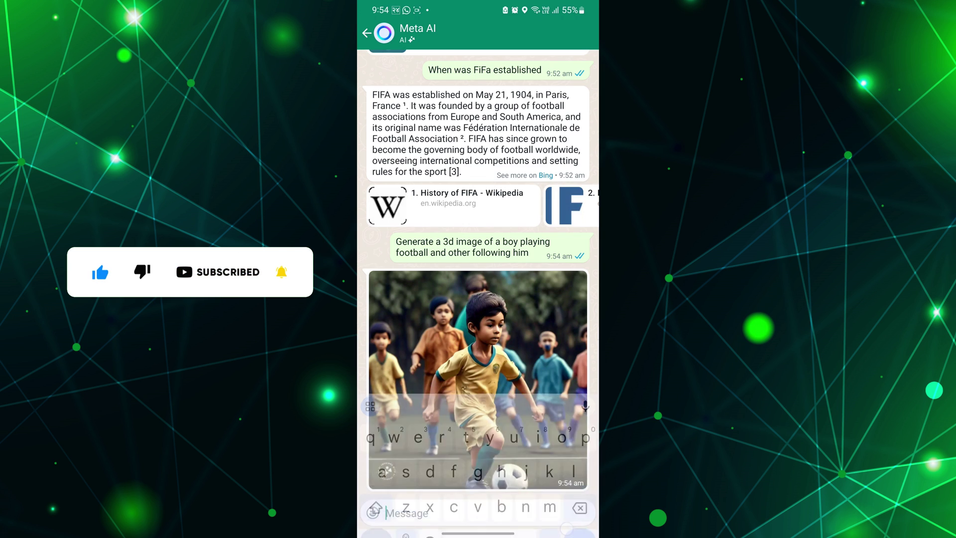
pyautogui.click(478, 378)
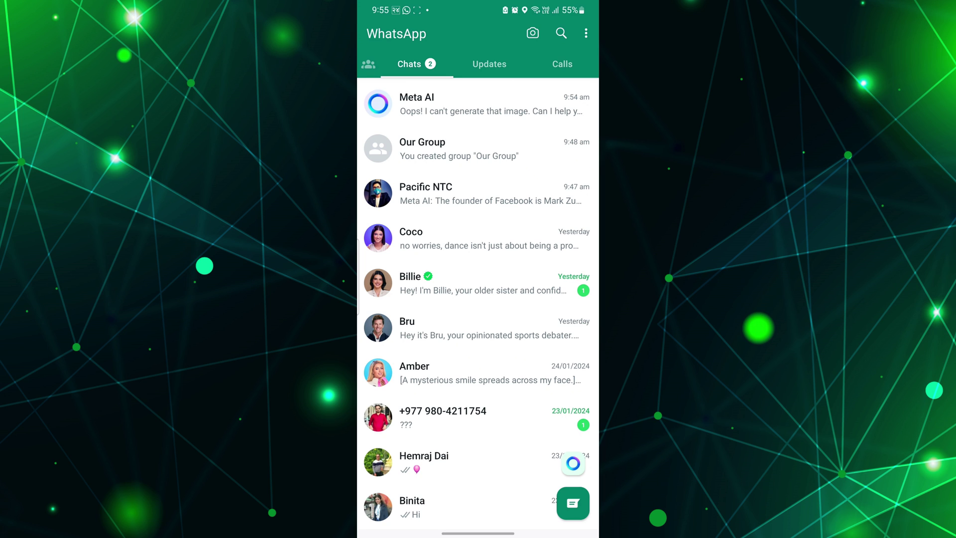
pyautogui.click(441, 154)
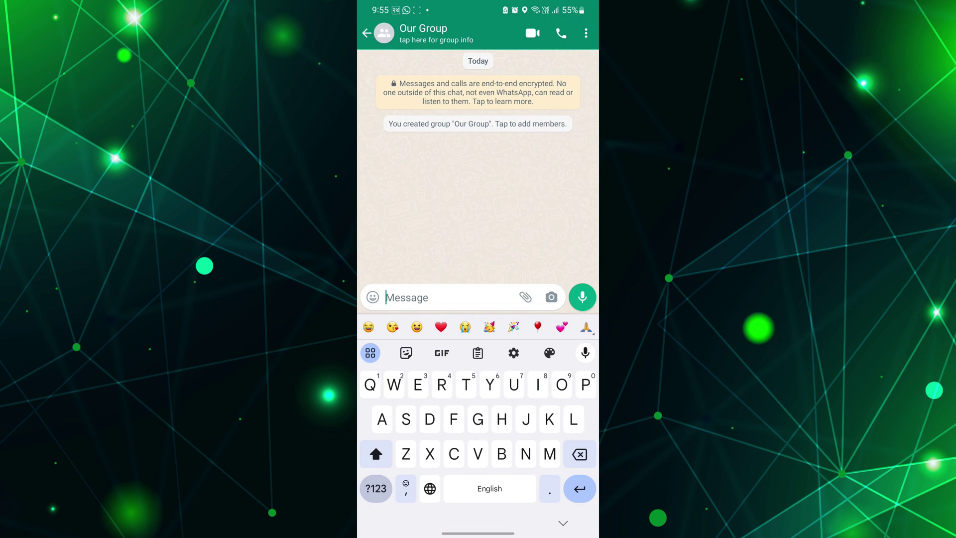
pyautogui.click(376, 488)
pyautogui.write('@')
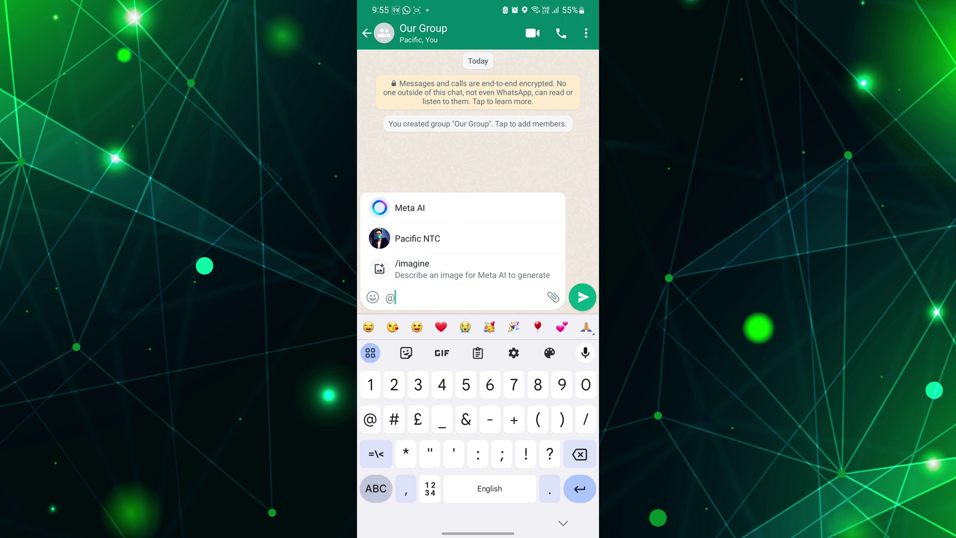
pyautogui.click(492, 208)
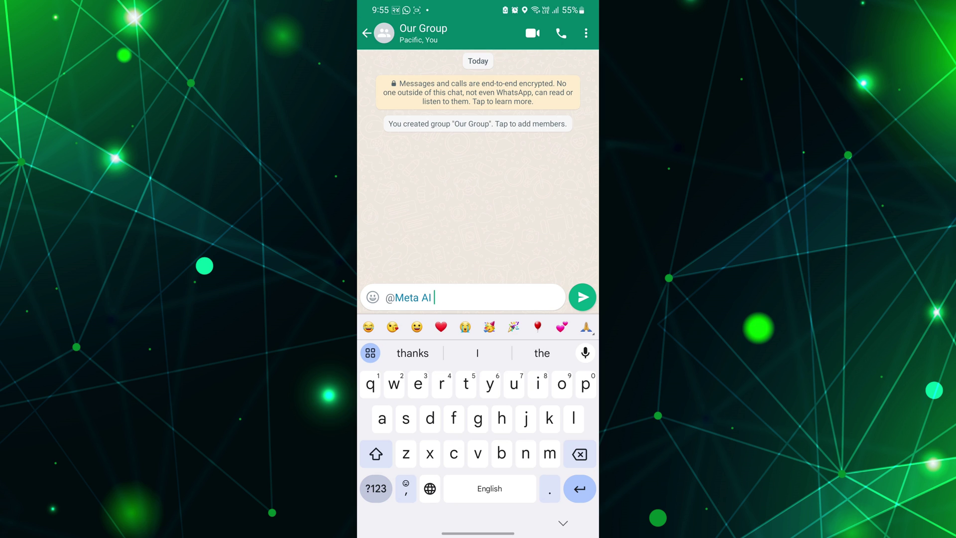
pyautogui.write('details bout m')
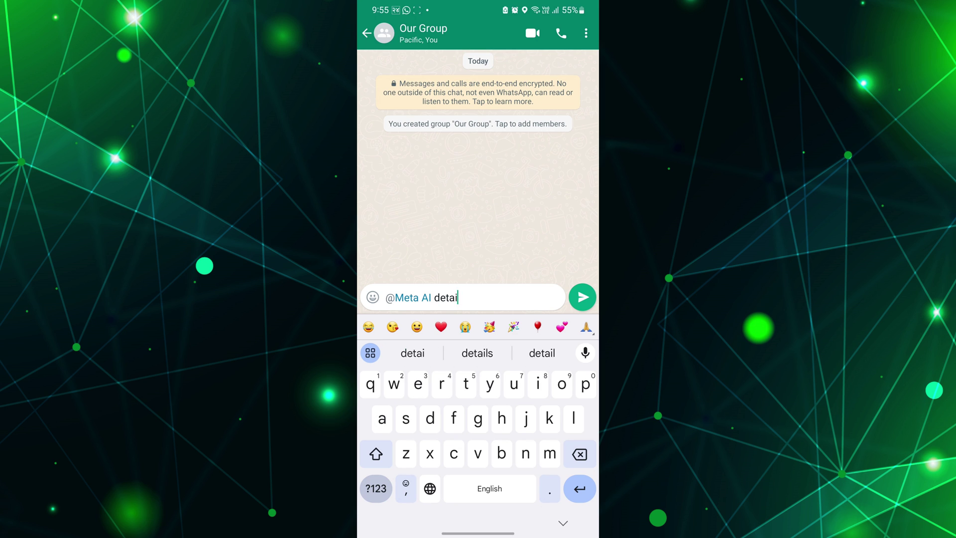
pyautogui.press('BackSpace')
pyautogui.press('BackSpace')
pyautogui.press('BackSpace')
pyautogui.write('about mustang')
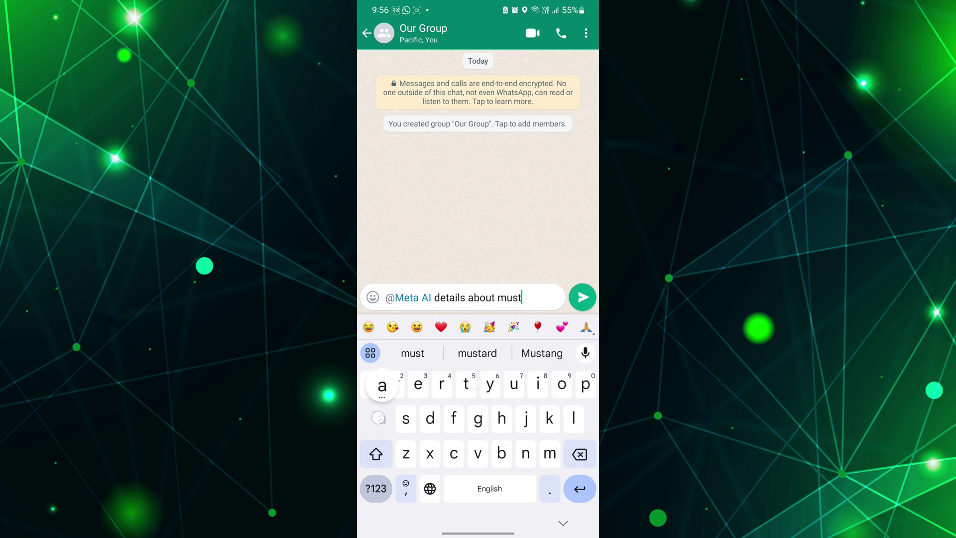
pyautogui.click(477, 353)
pyautogui.write('and muktinath')
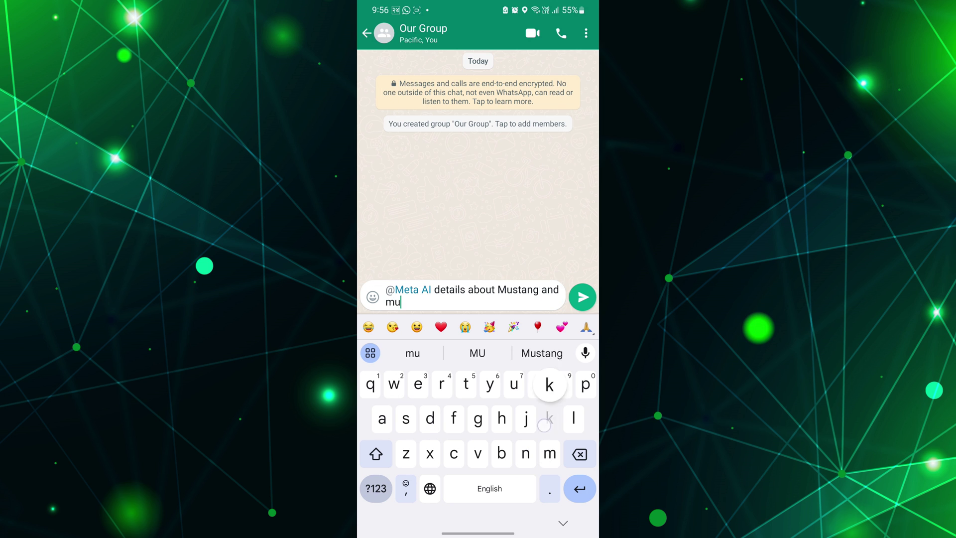
pyautogui.click(582, 297)
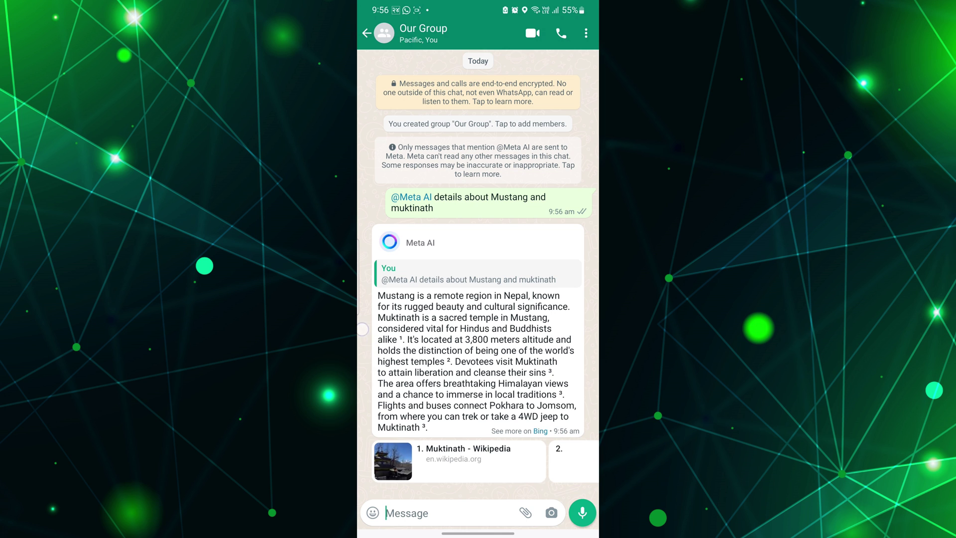
pyautogui.click(406, 512)
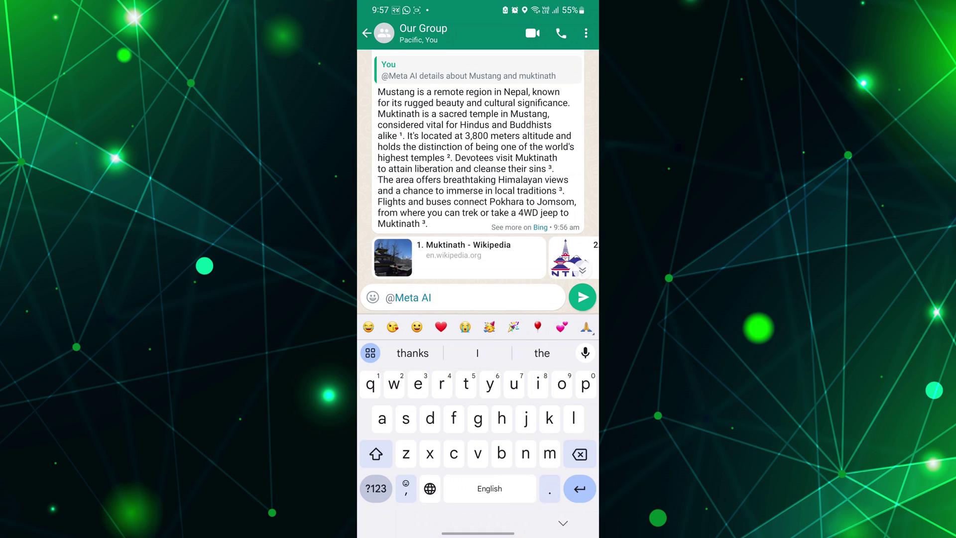
pyautogui.write('5 best images of must')
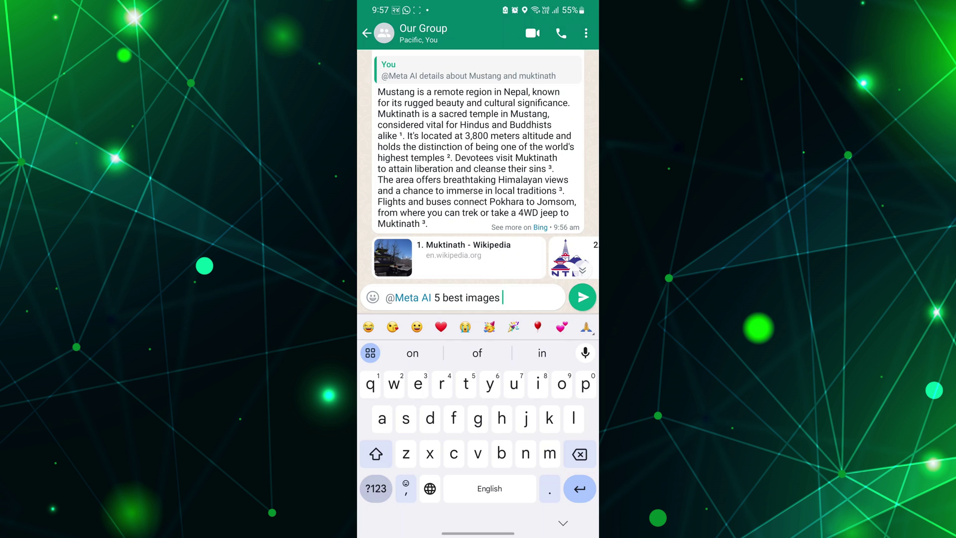
pyautogui.click(476, 353)
pyautogui.click(583, 297)
pyautogui.click(563, 523)
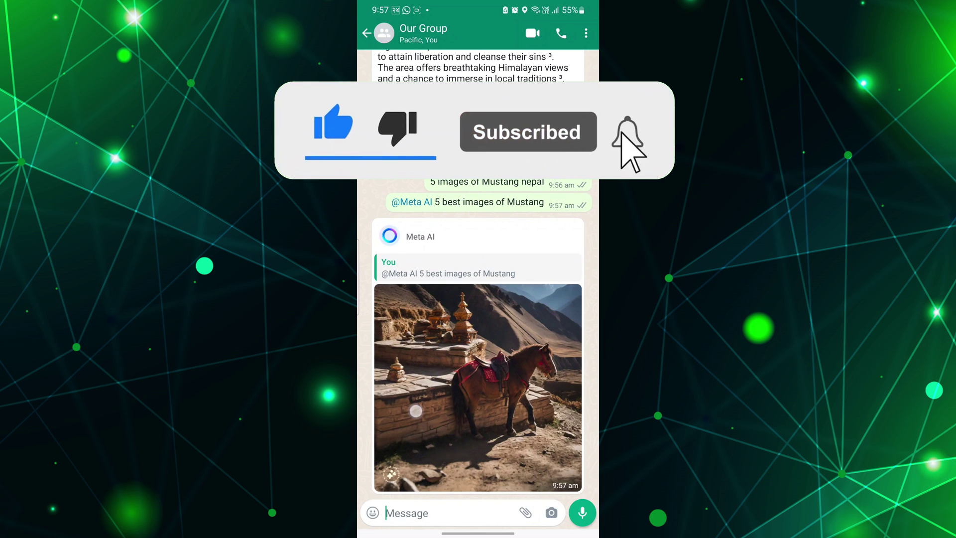
pyautogui.click(477, 387)
pyautogui.moveTo(597, 407); pyautogui.dragTo(574, 407)
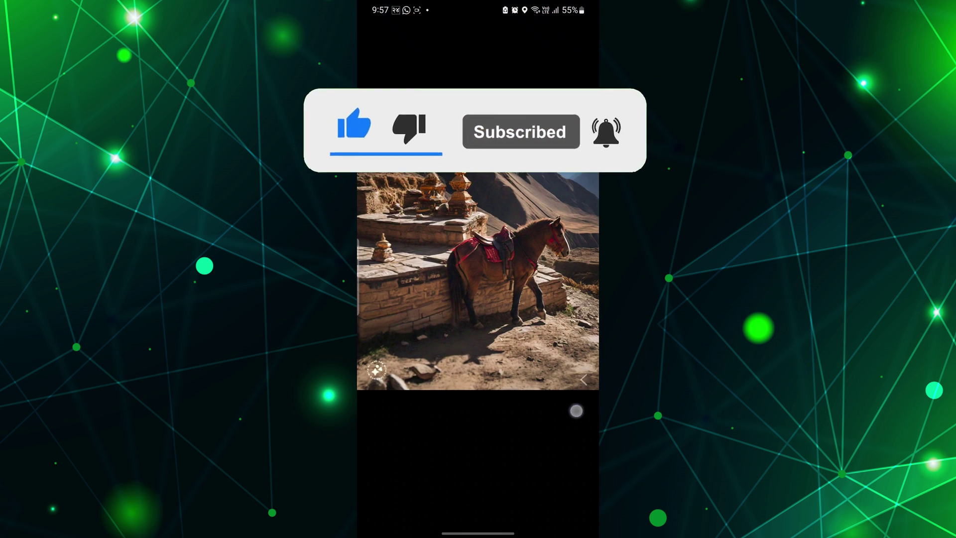